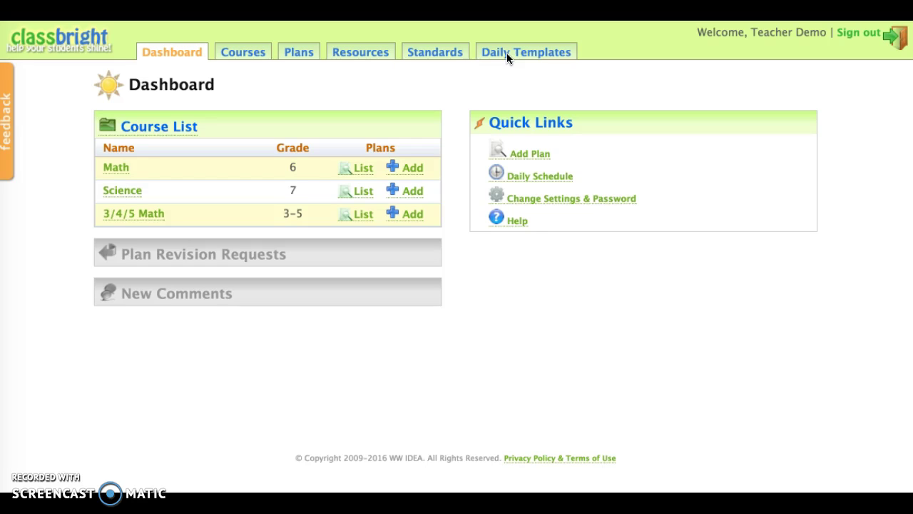
Open the AM Template among the daily templates and review its time segments, activities and descriptions.
{"action": "left_click", "coordinate": [506, 54]}
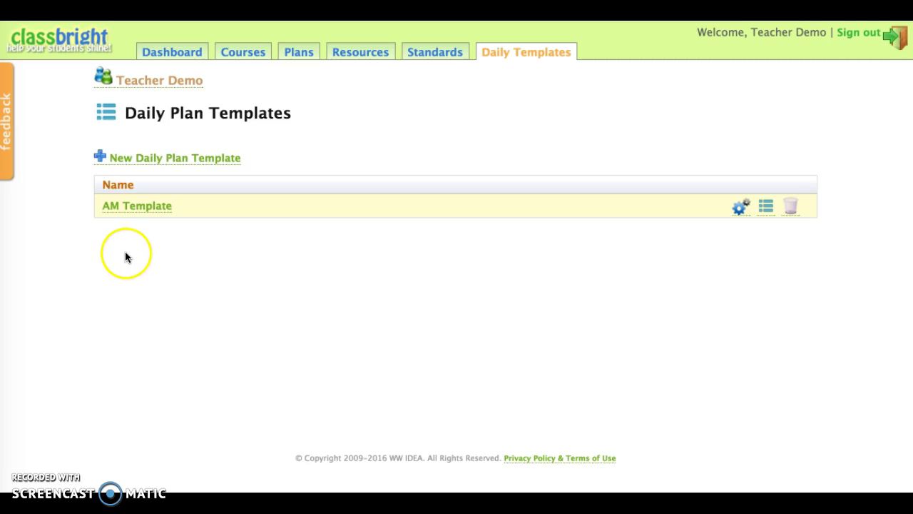
{"action": "left_click", "coordinate": [137, 208]}
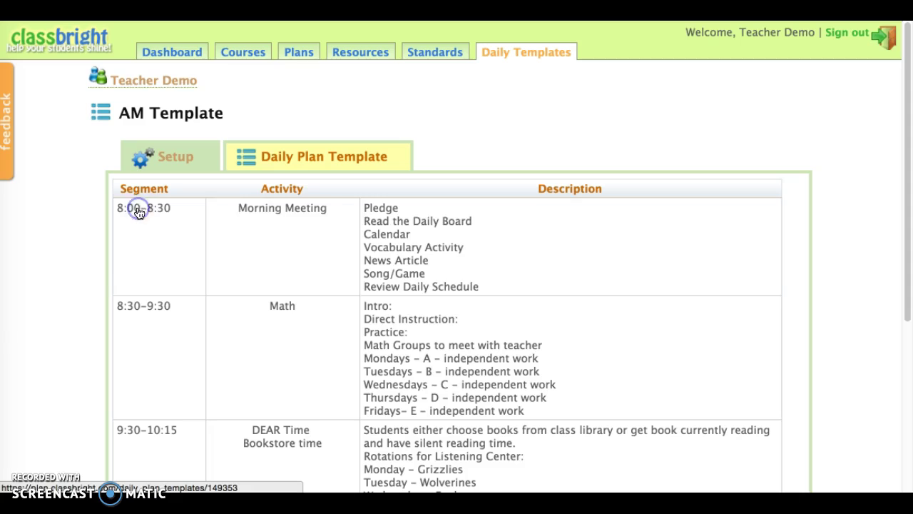
{"action": "scroll", "coordinate": [74, 275], "scroll_direction": "down", "scroll_amount": 4}
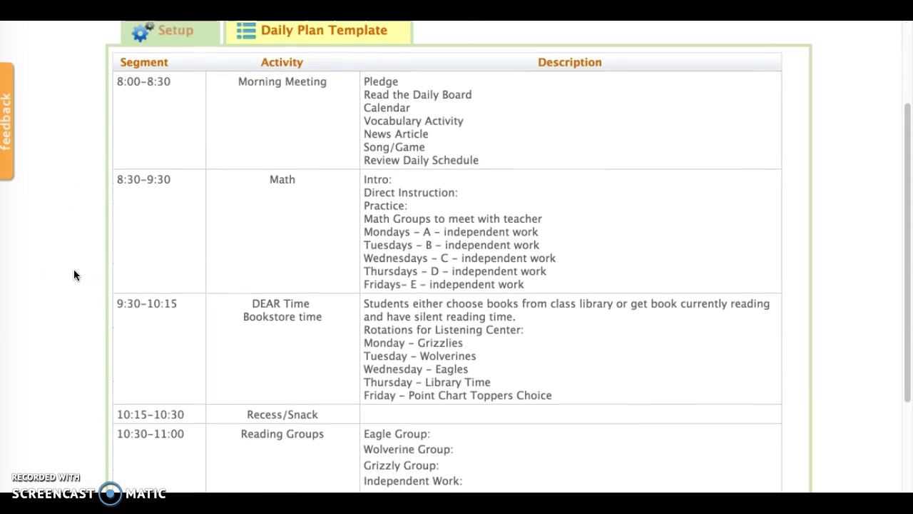
{"action": "scroll", "coordinate": [74, 274], "scroll_direction": "down", "scroll_amount": 3}
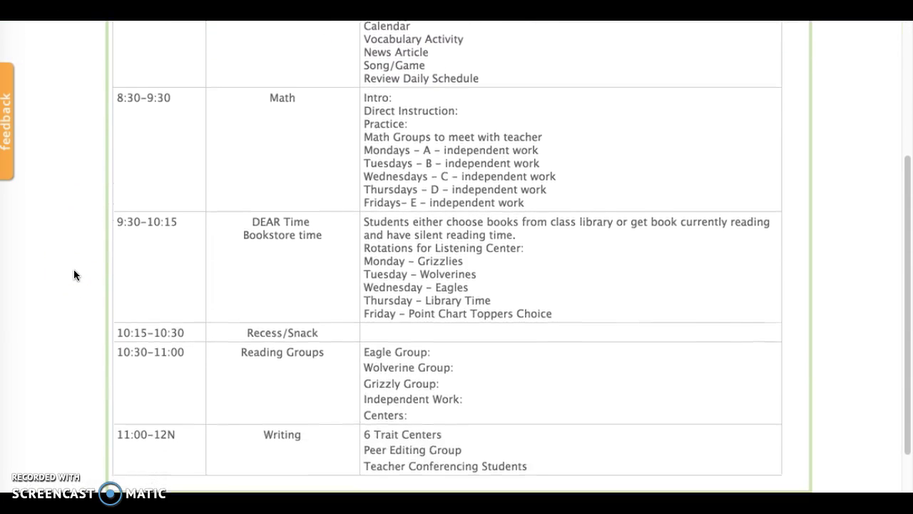
{"action": "scroll", "coordinate": [74, 275], "scroll_direction": "up", "scroll_amount": 5}
{"action": "scroll", "coordinate": [74, 271], "scroll_direction": "down", "scroll_amount": 3}
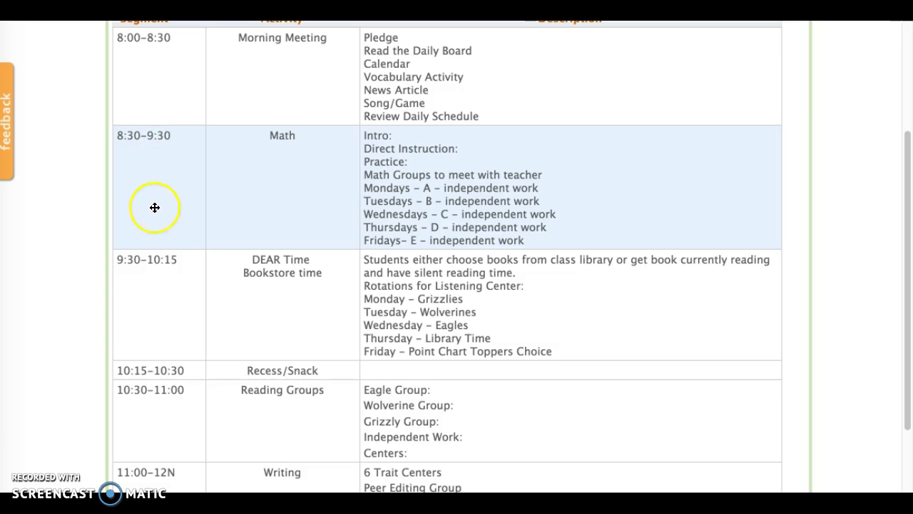
{"action": "scroll", "coordinate": [105, 264], "scroll_direction": "up", "scroll_amount": 3}
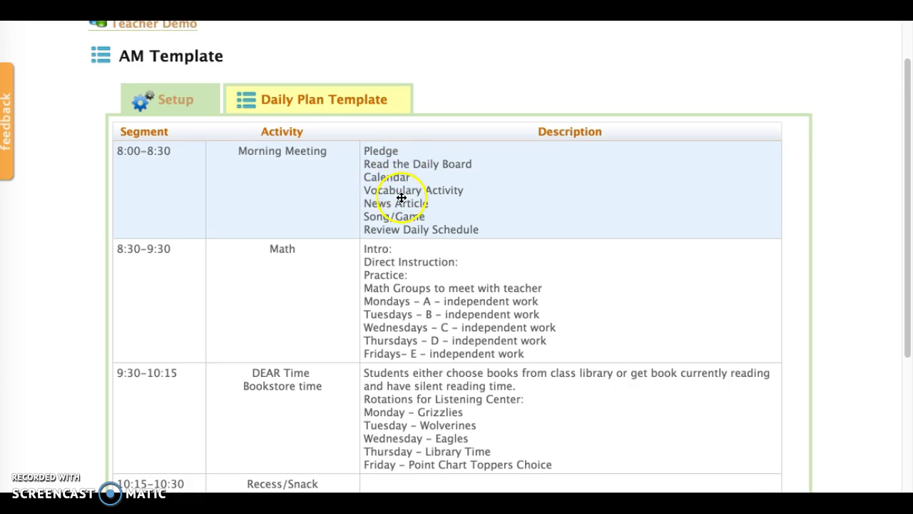
{"action": "scroll", "coordinate": [612, 321], "scroll_direction": "down", "scroll_amount": 3}
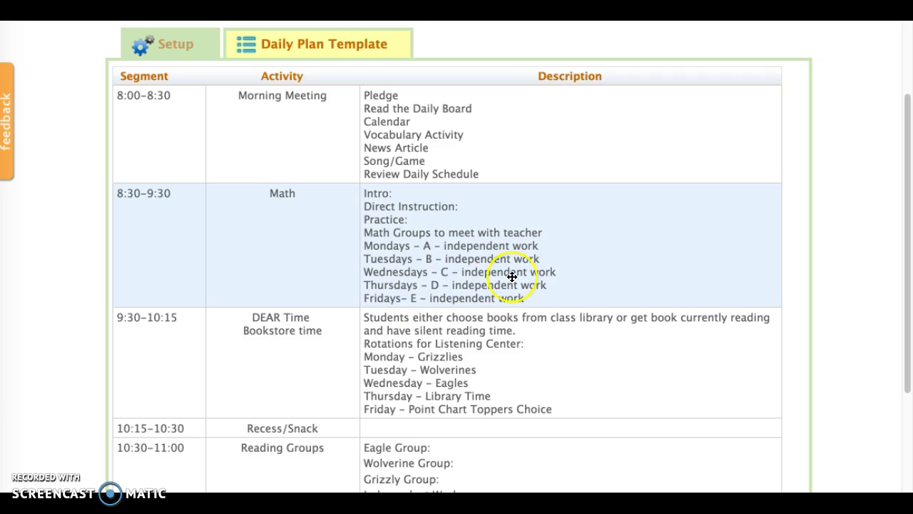
{"action": "scroll", "coordinate": [351, 332], "scroll_direction": "down", "scroll_amount": 2}
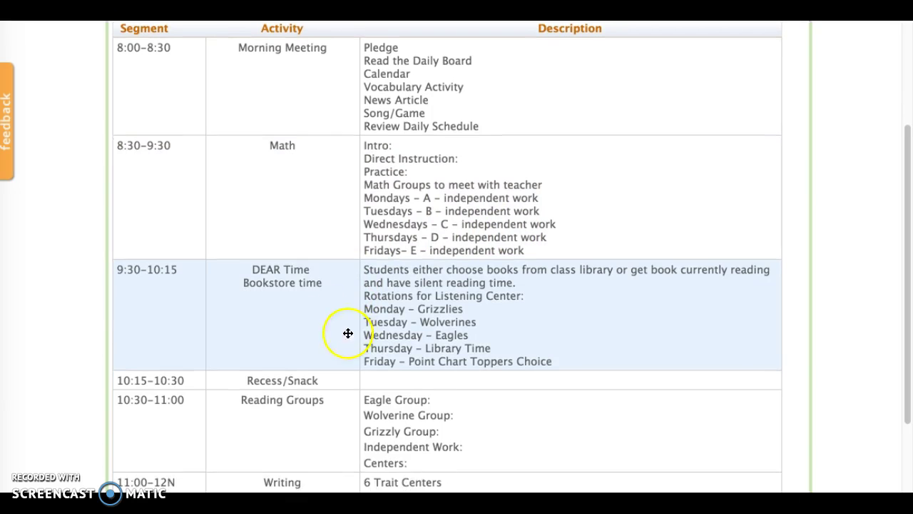
{"action": "scroll", "coordinate": [291, 279], "scroll_direction": "down", "scroll_amount": 3}
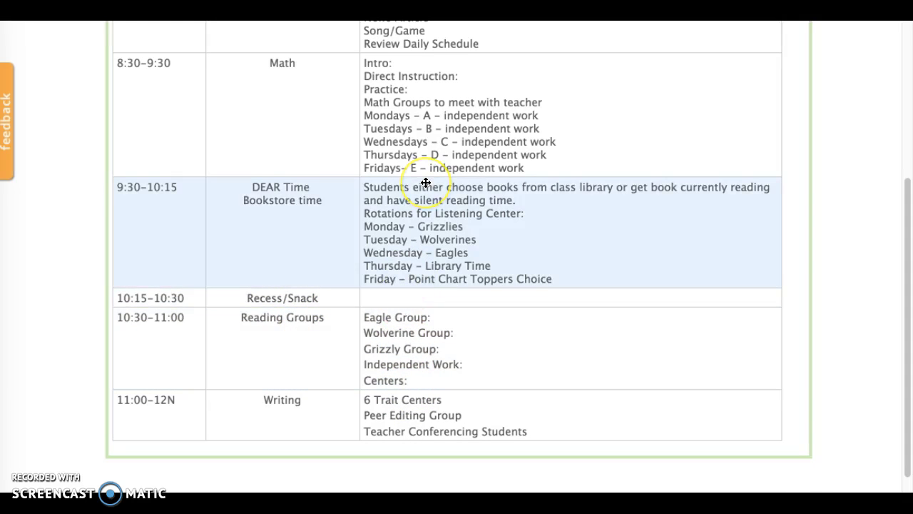
{"action": "scroll", "coordinate": [423, 183], "scroll_direction": "up", "scroll_amount": 4}
{"action": "scroll", "coordinate": [426, 182], "scroll_direction": "up", "scroll_amount": 1}
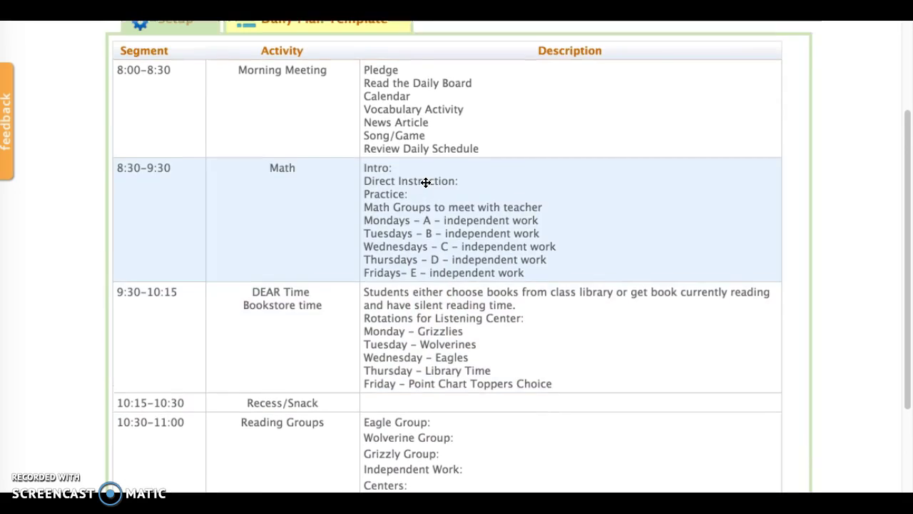
{"action": "left_click_drag", "start_coordinate": [417, 178], "coordinate": [39, 242]}
{"action": "scroll", "coordinate": [39, 243], "scroll_direction": "down", "scroll_amount": 2}
{"action": "scroll", "coordinate": [40, 242], "scroll_direction": "down", "scroll_amount": 1}
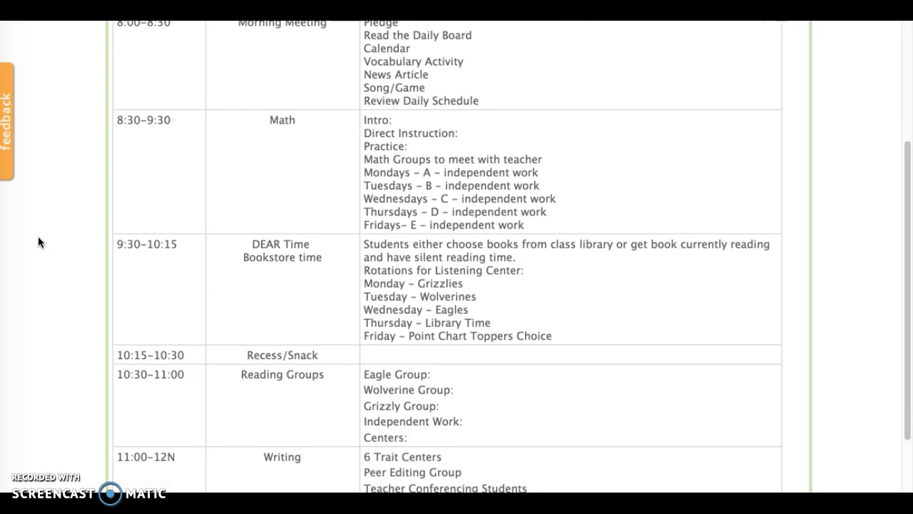
{"action": "scroll", "coordinate": [38, 237], "scroll_direction": "up", "scroll_amount": 5}
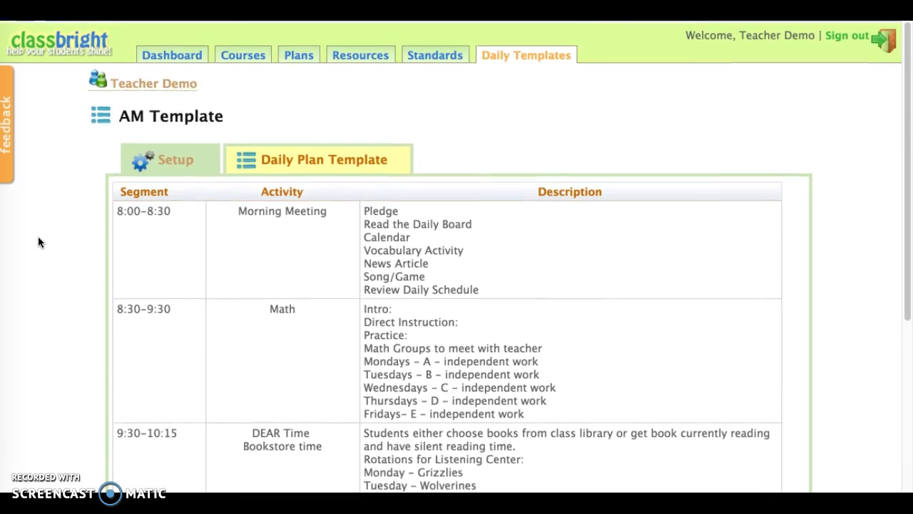
Start a new daily plan template and name it "6th Language Arts Template".
{"action": "left_click", "coordinate": [513, 63]}
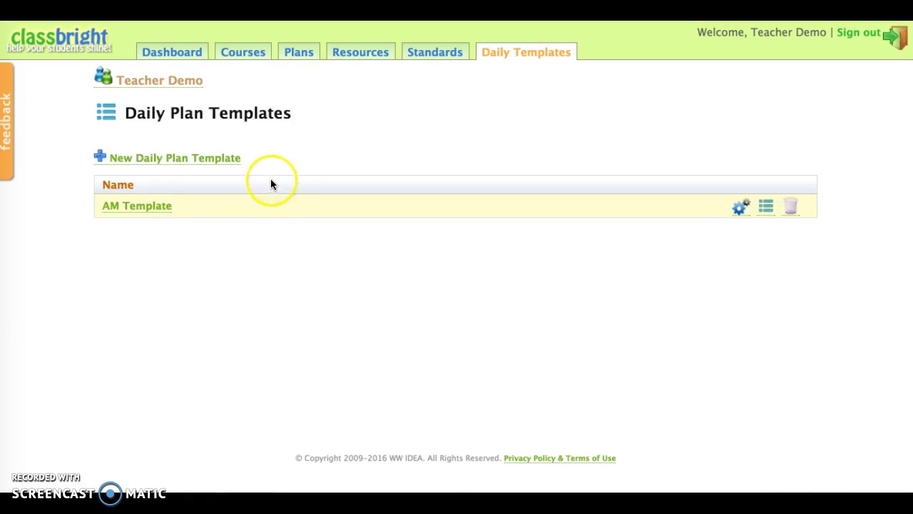
{"action": "left_click", "coordinate": [224, 160]}
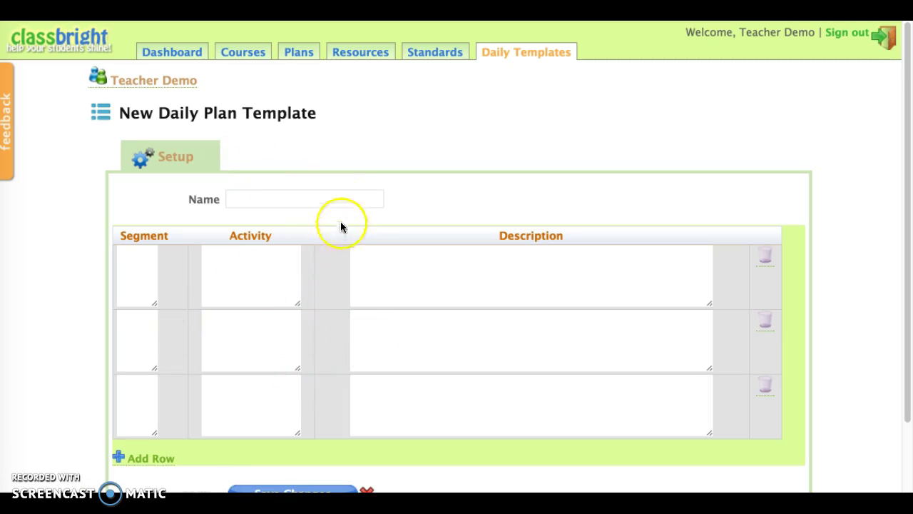
{"action": "left_click", "coordinate": [346, 199]}
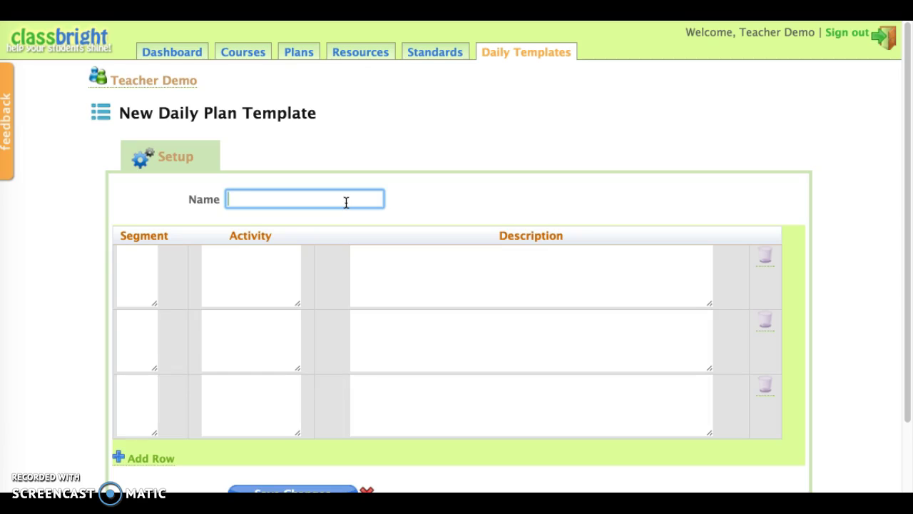
{"action": "type", "text": "6th La"}
{"action": "type", "text": "nguage Art"}
{"action": "type", "text": "s Template"}
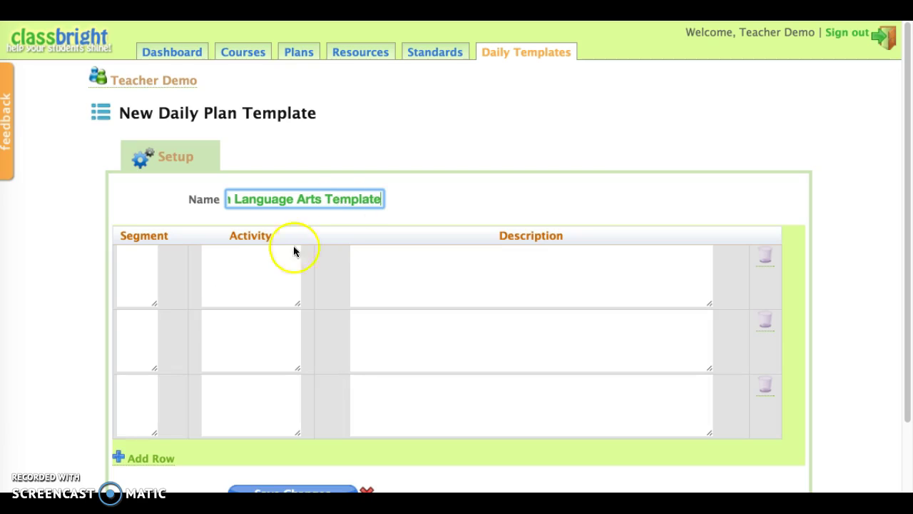
Fill the first row with the segment "5minutes" and the activity "Introduction".
{"action": "left_click", "coordinate": [142, 273]}
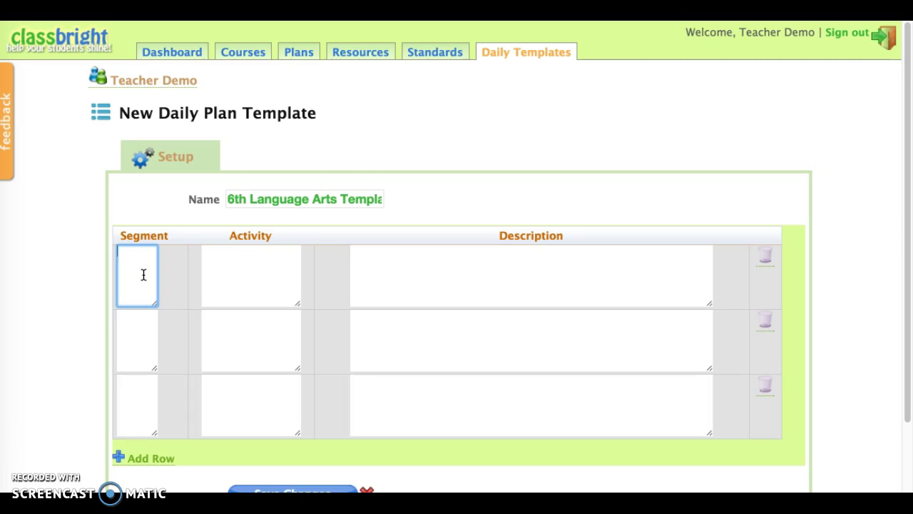
{"action": "type", "text": "5minutes"}
{"action": "left_click", "coordinate": [219, 271]}
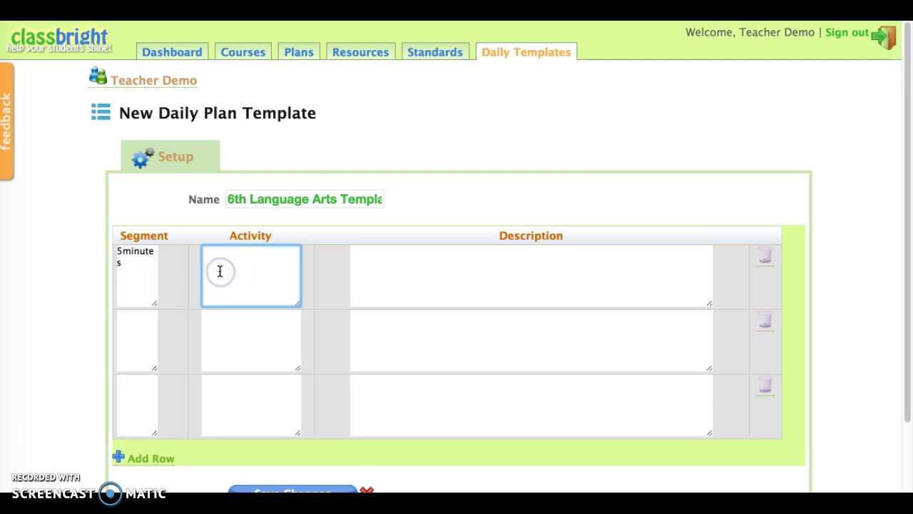
{"action": "type", "text": "Introduction"}
Fill the second row with the segment "5minutes" and the activity "assessment of prior knowledge".
{"action": "left_click", "coordinate": [127, 331]}
{"action": "type", "text": "5minutes"}
{"action": "left_click", "coordinate": [254, 338]}
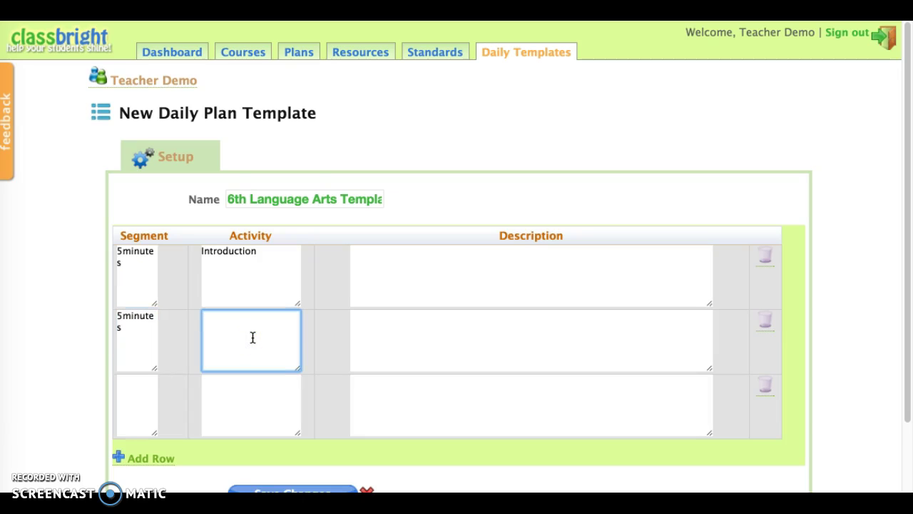
{"action": "type", "text": "assessment of prio"}
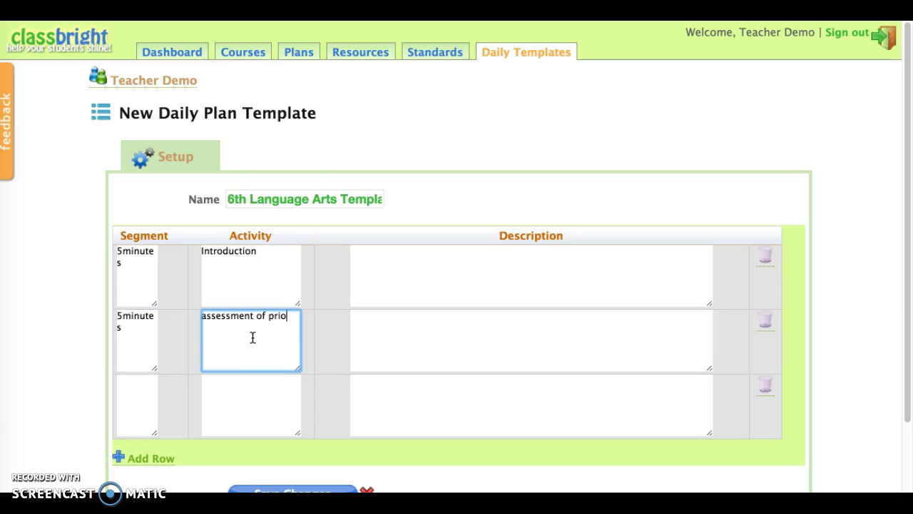
{"action": "type", "text": "r knowledge"}
Fill the third row with the segment "10 minutes" and the activity "Demonstration or engagement".
{"action": "left_click", "coordinate": [143, 392]}
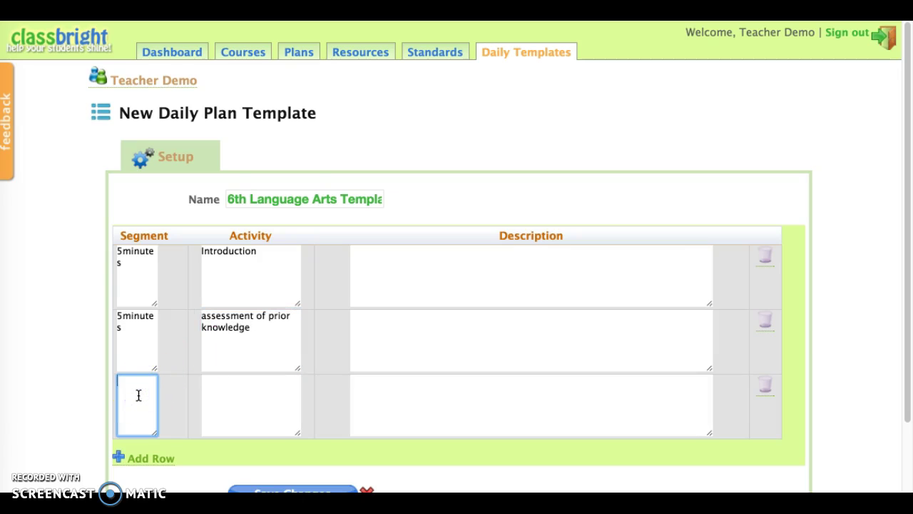
{"action": "type", "text": "10 minutes"}
{"action": "left_click", "coordinate": [229, 391]}
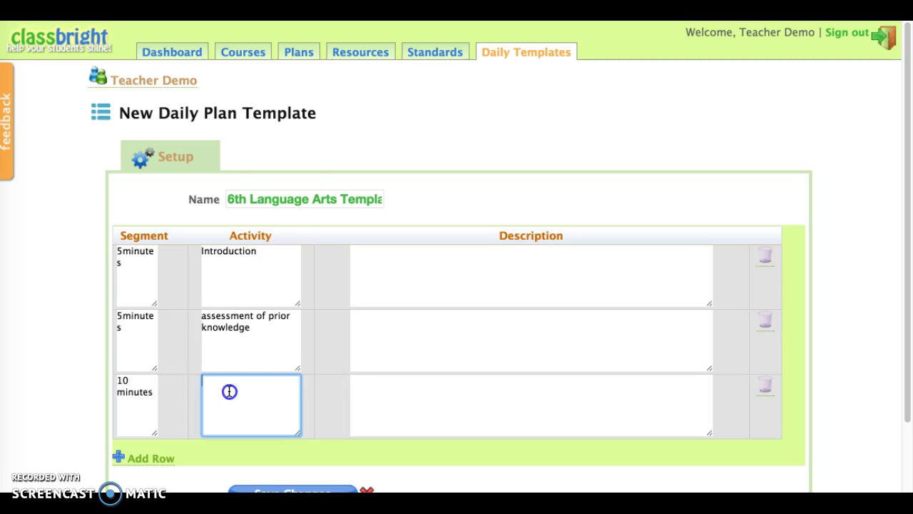
{"action": "type", "text": "Demonstration or engagement"}
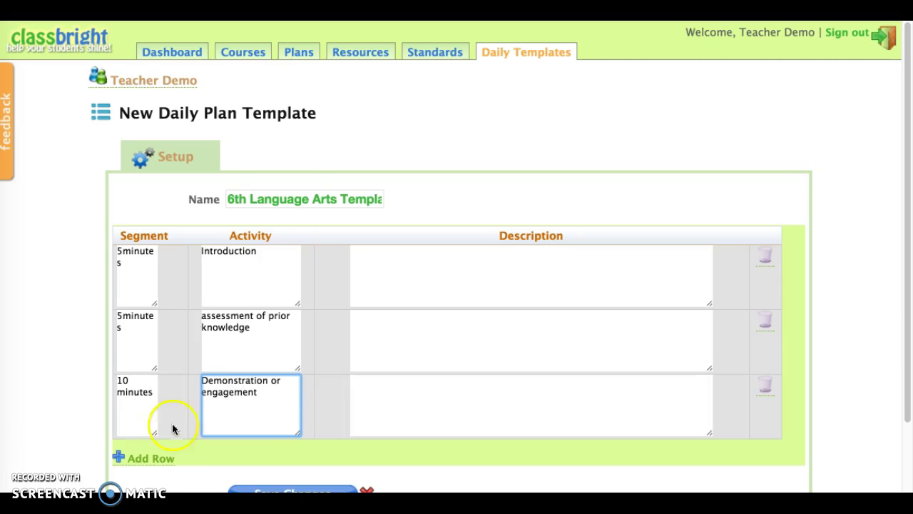
Add a fourth row to the template and enter "10 minutes" as its segment.
{"action": "left_click", "coordinate": [163, 459]}
{"action": "scroll", "coordinate": [168, 426], "scroll_direction": "down", "scroll_amount": 4}
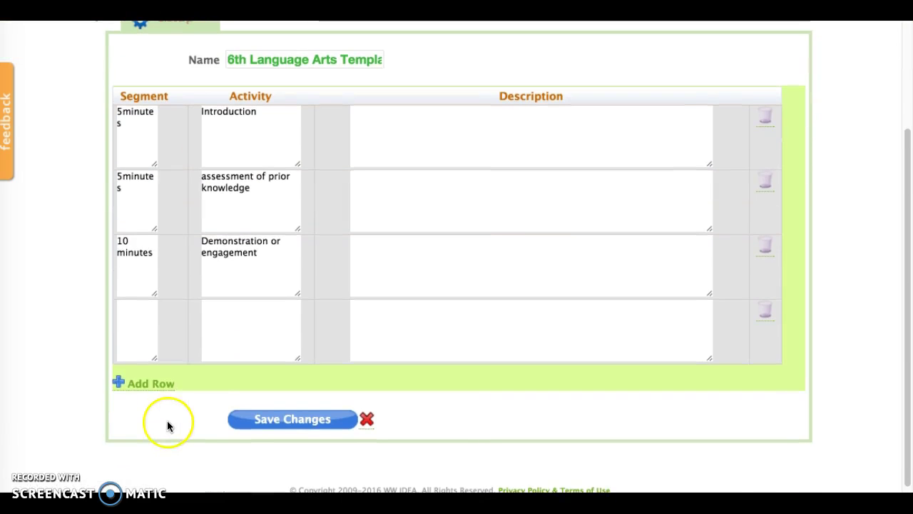
{"action": "left_click", "coordinate": [148, 332]}
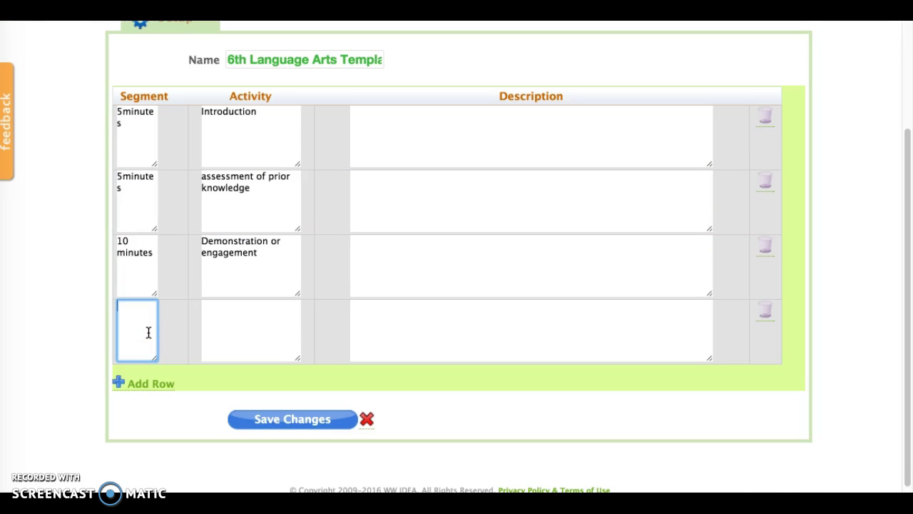
{"action": "type", "text": "10 minutes"}
{"action": "left_click", "coordinate": [229, 323]}
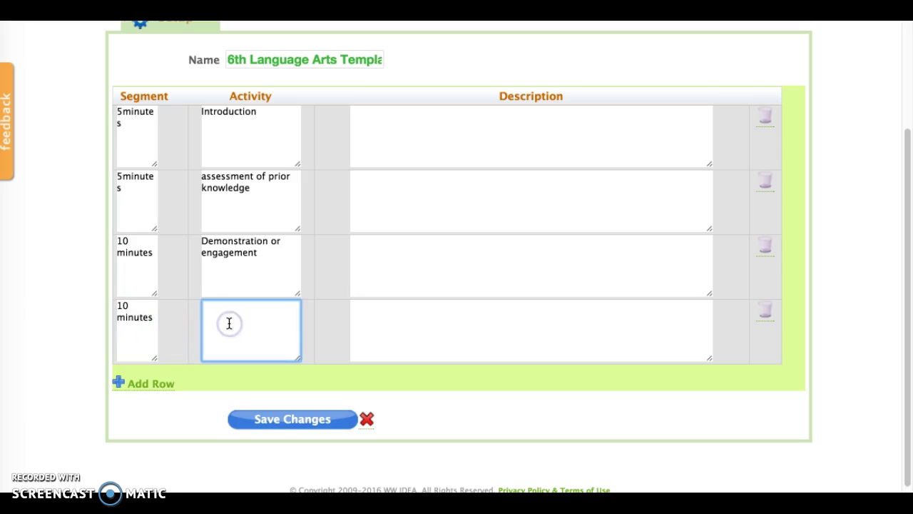